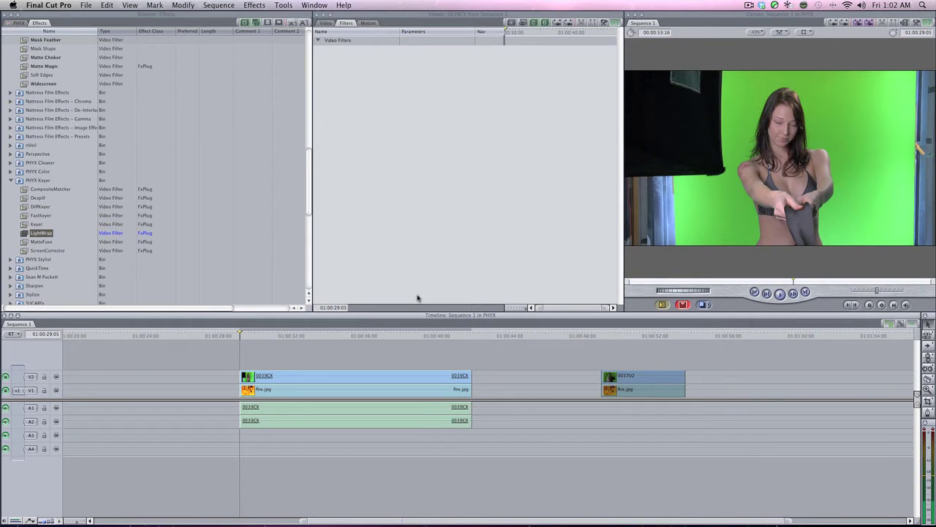
Show the Matte video filters, including Eight-Point Garbage Matte, in the Effects list.
left_click(168, 236)
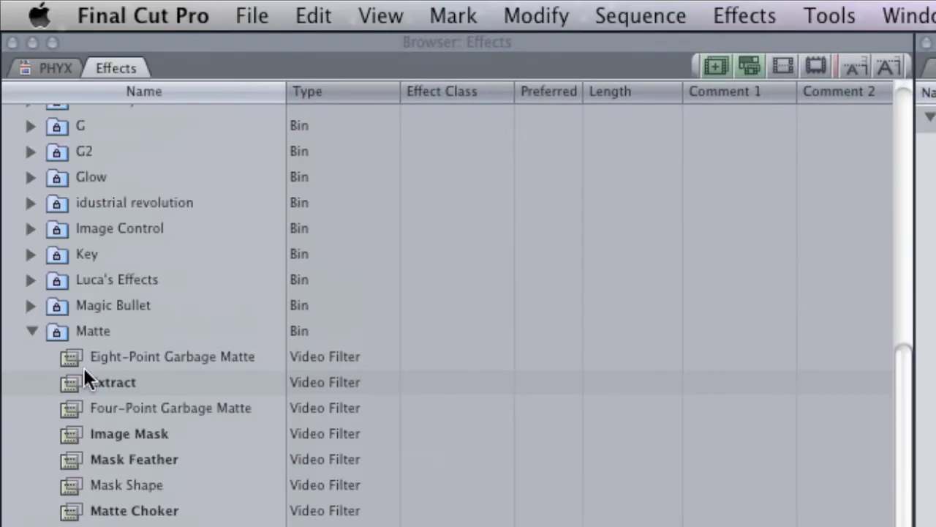
Apply Eight-Point Garbage Matte to clip 0019CX and place points 1, 3 and 4 around her head and arm.
left_click_drag(66, 356, 935, 526)
left_click_drag(370, 284, 395, 407)
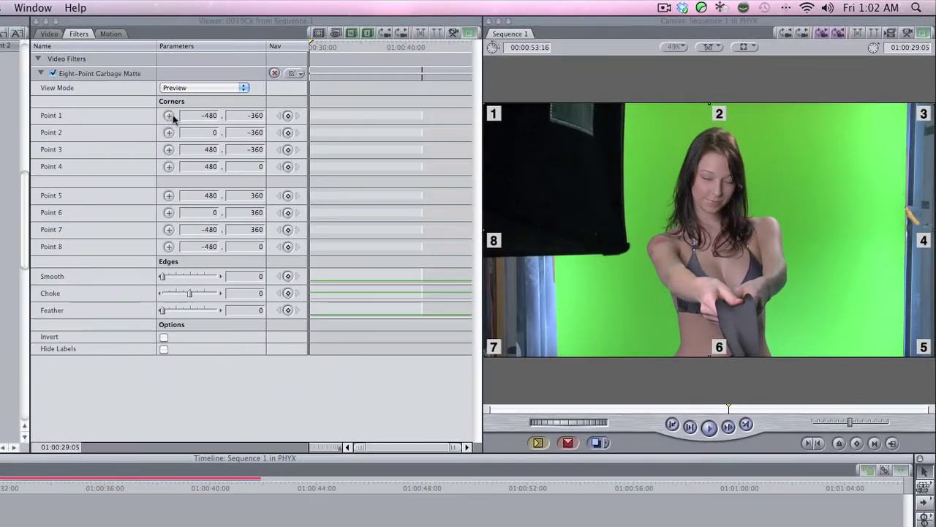
left_click(408, 79)
left_click(637, 113)
left_click(169, 149)
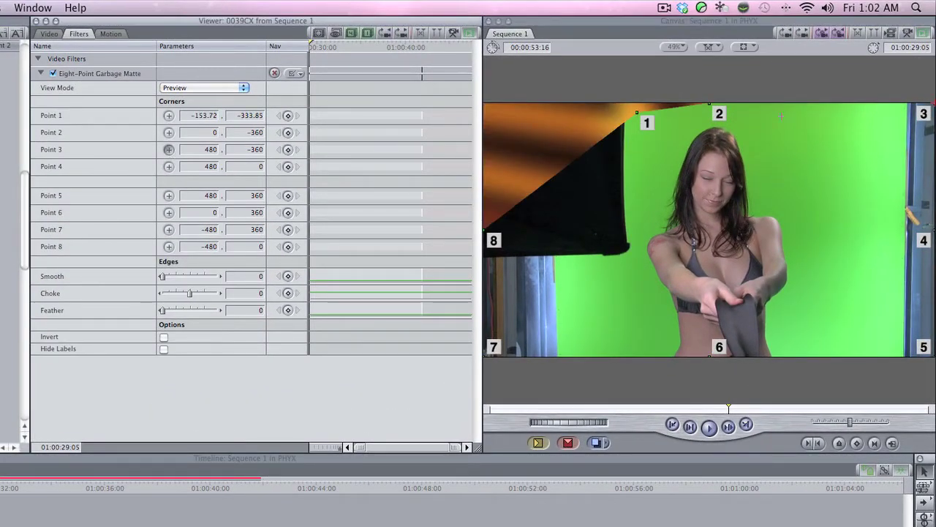
left_click(788, 134)
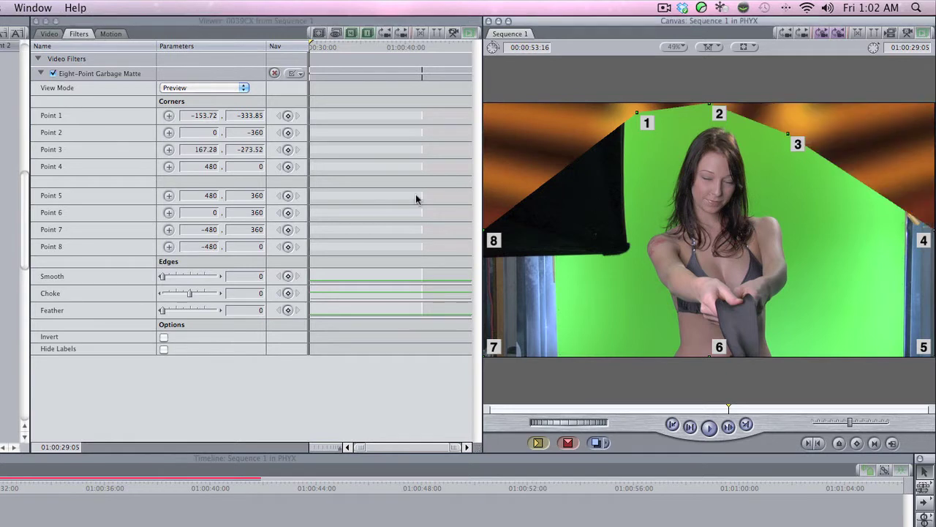
left_click(169, 166)
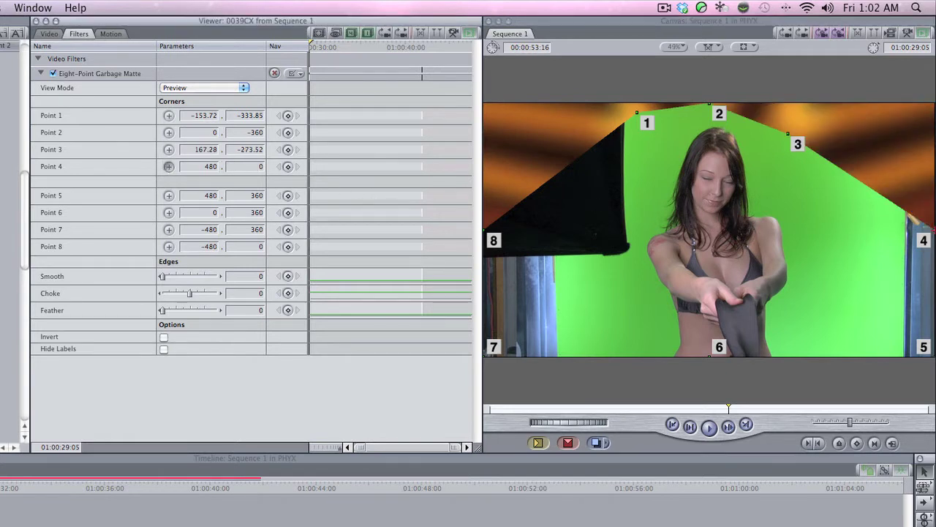
left_click(821, 239)
Place garbage-matte points 5 through 8 around the woman's lower body and left side.
left_click(169, 196)
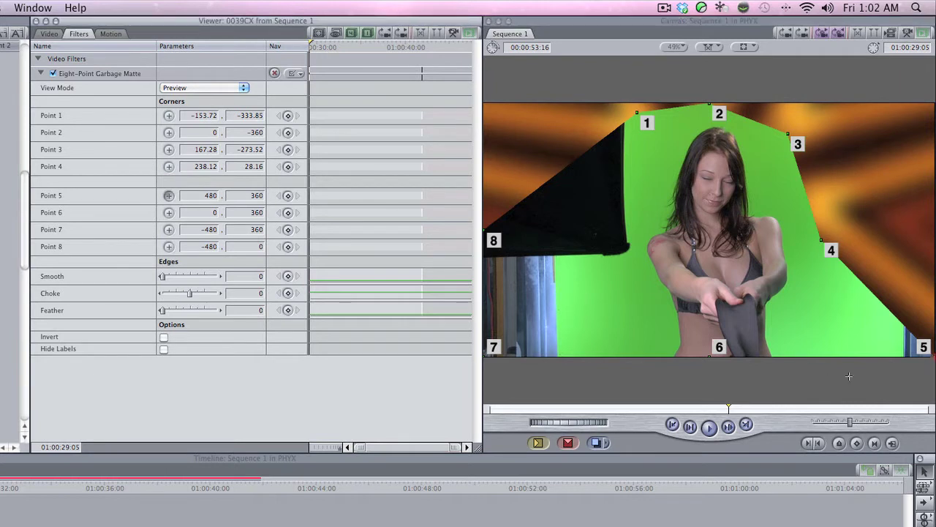
left_click(821, 367)
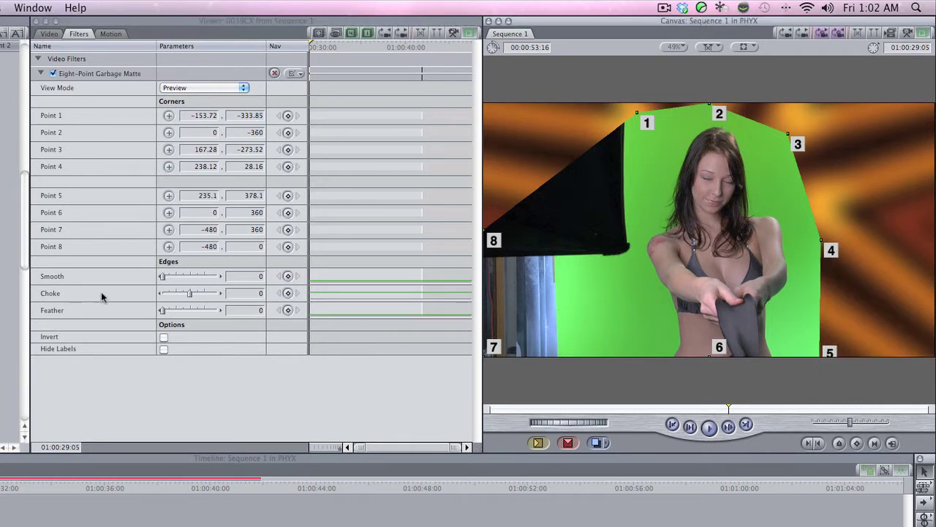
left_click(169, 213)
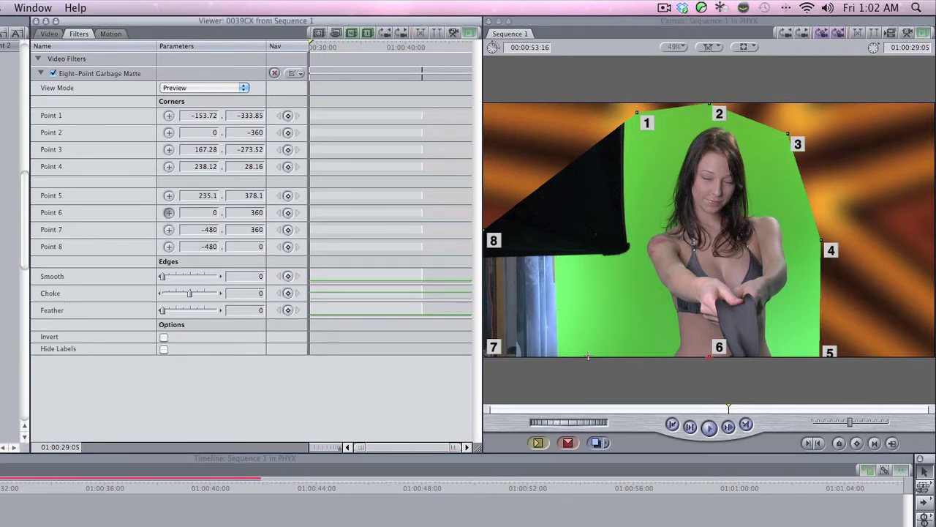
left_click(614, 358)
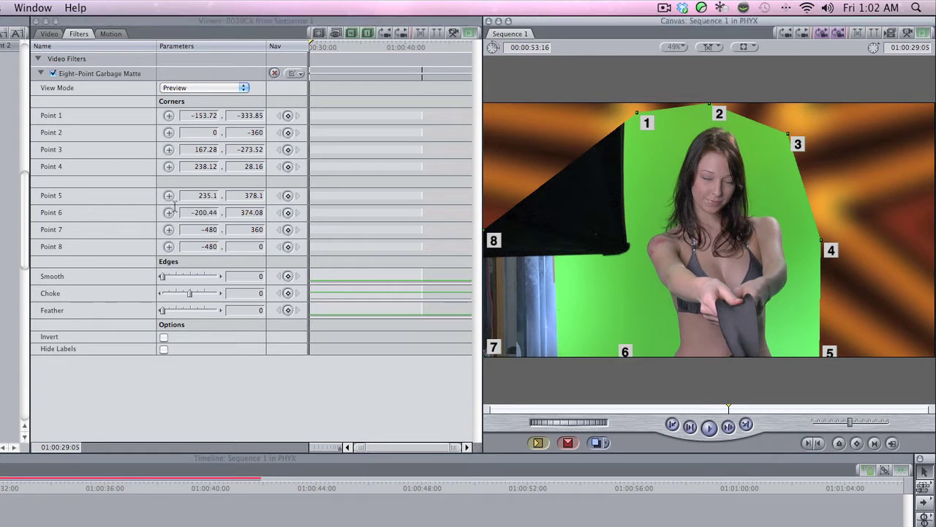
left_click(169, 229)
left_click(607, 267)
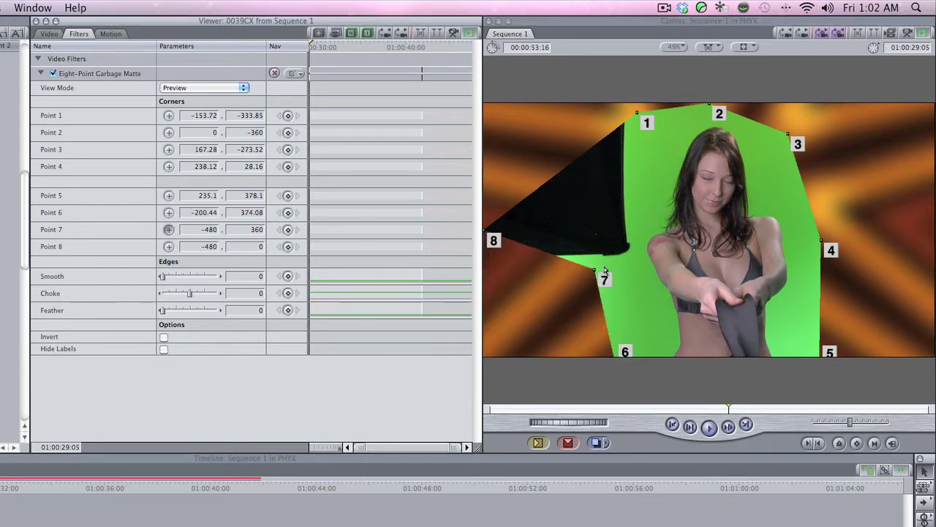
left_click_drag(616, 271, 625, 260)
left_click(169, 247)
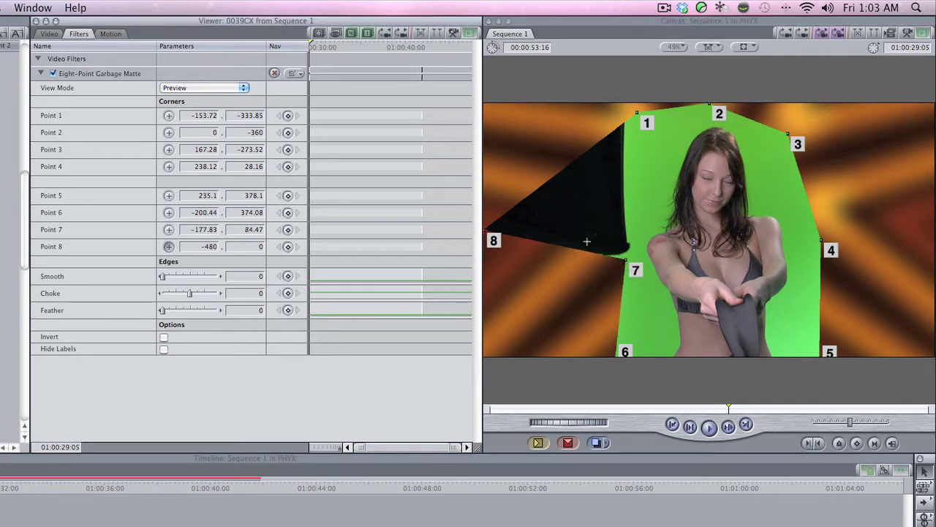
left_click(641, 246)
left_click_drag(642, 246, 635, 248)
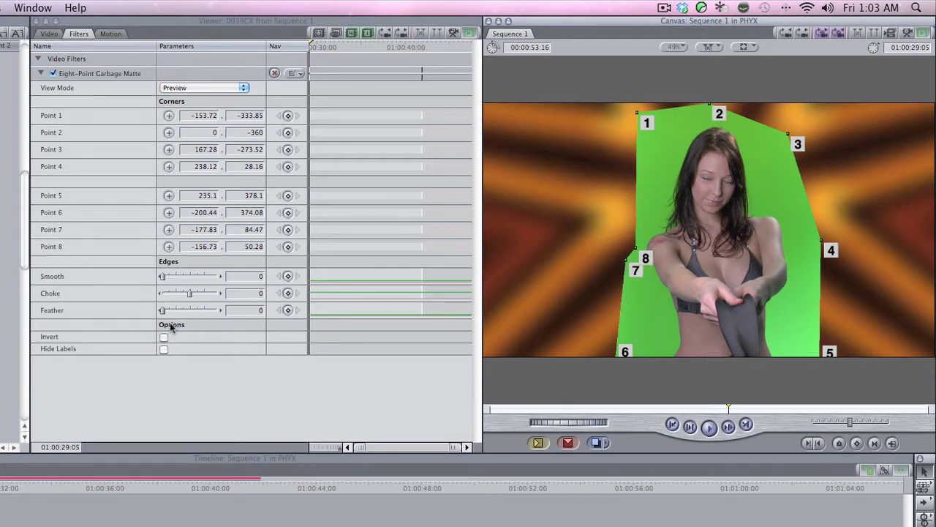
Hide the matte's point labels and set its View Mode to Final.
left_click(163, 349)
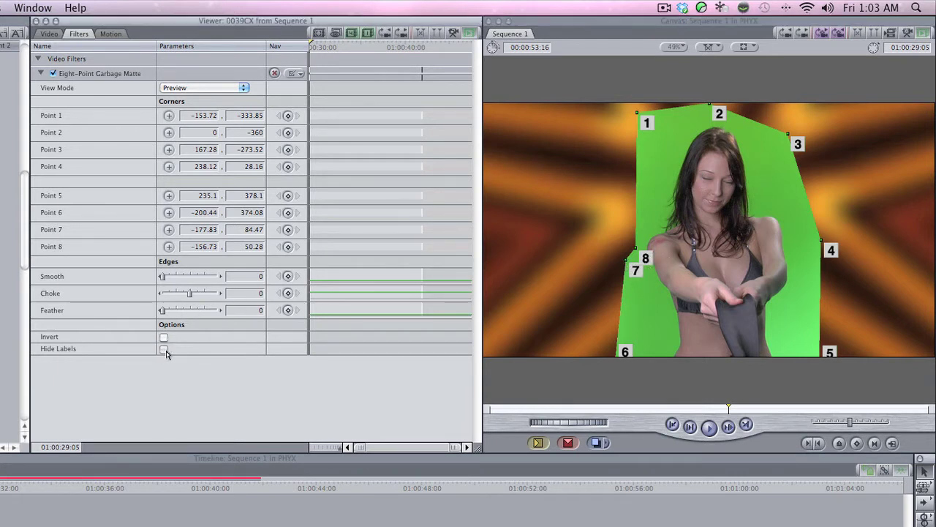
left_click(197, 88)
left_click(193, 73)
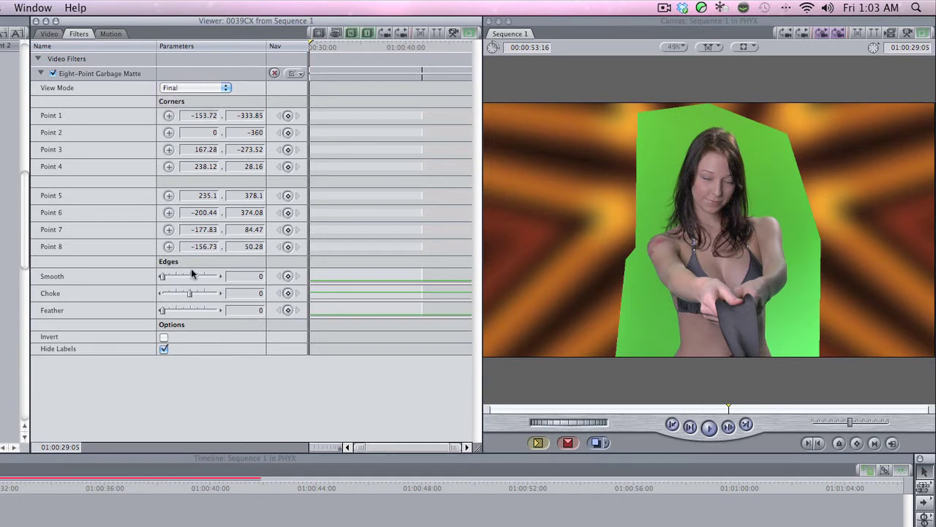
left_click(143, 508)
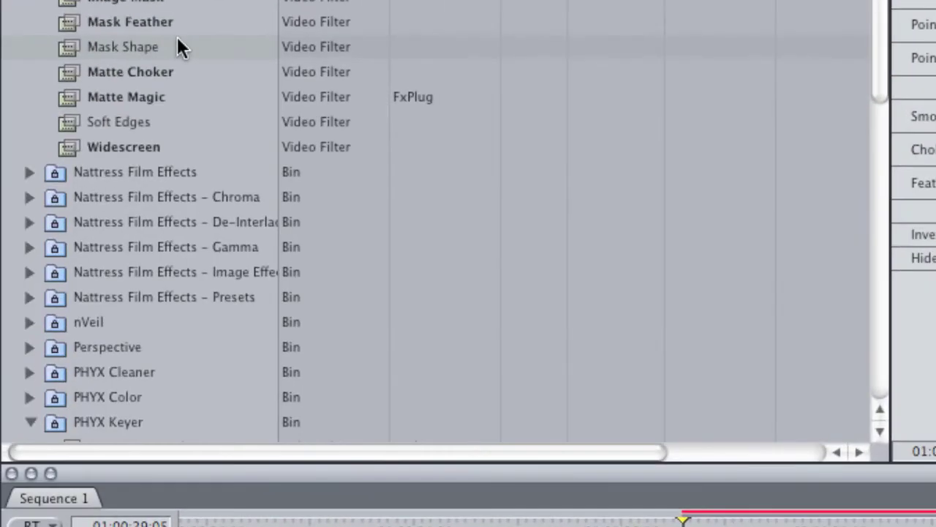
Apply PHYX FastKeyer to clip 0019CX to key the green out over the fire.
scroll(178, 41, "down", 5)
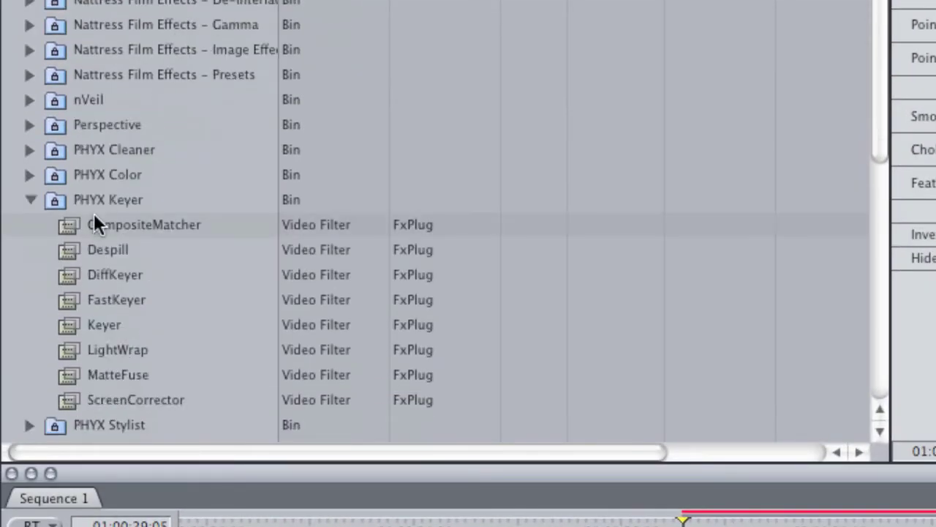
scroll(174, 219, "down", 3)
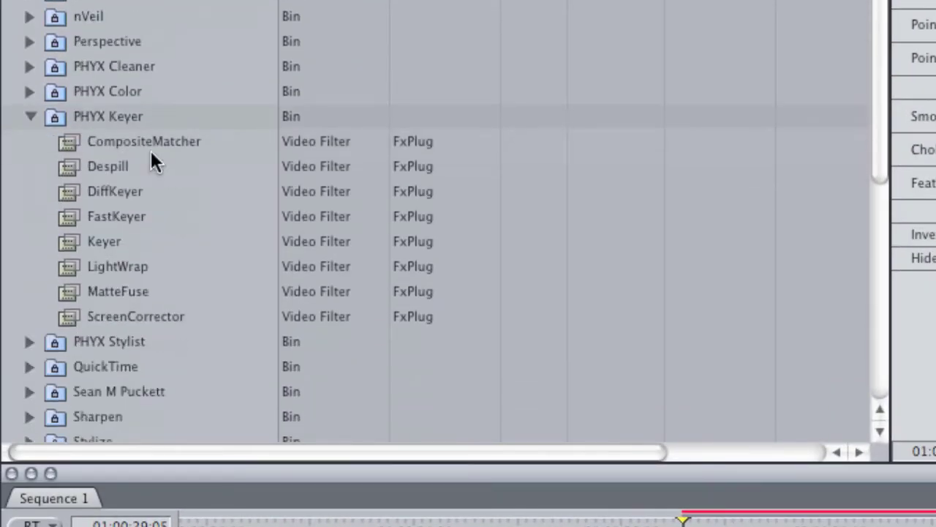
left_click(67, 213)
left_click_drag(67, 212, 919, 525)
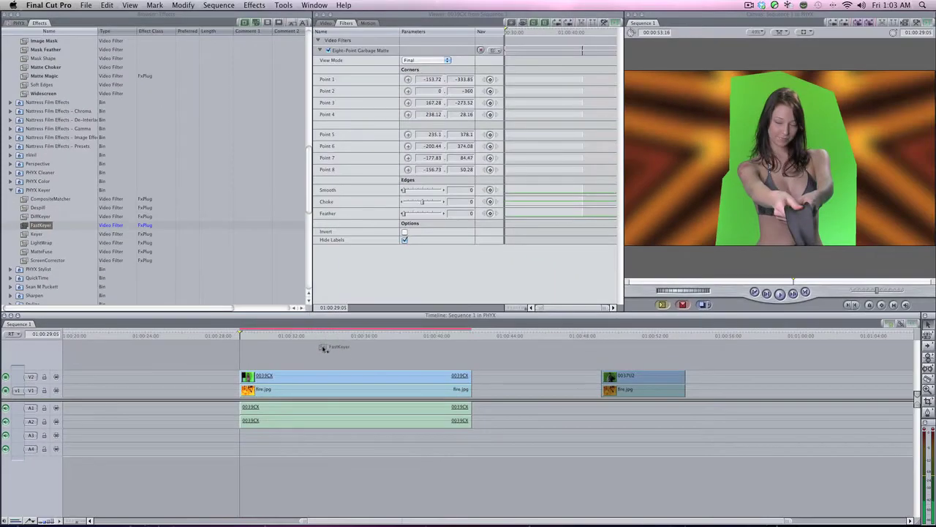
left_click_drag(324, 348, 337, 375)
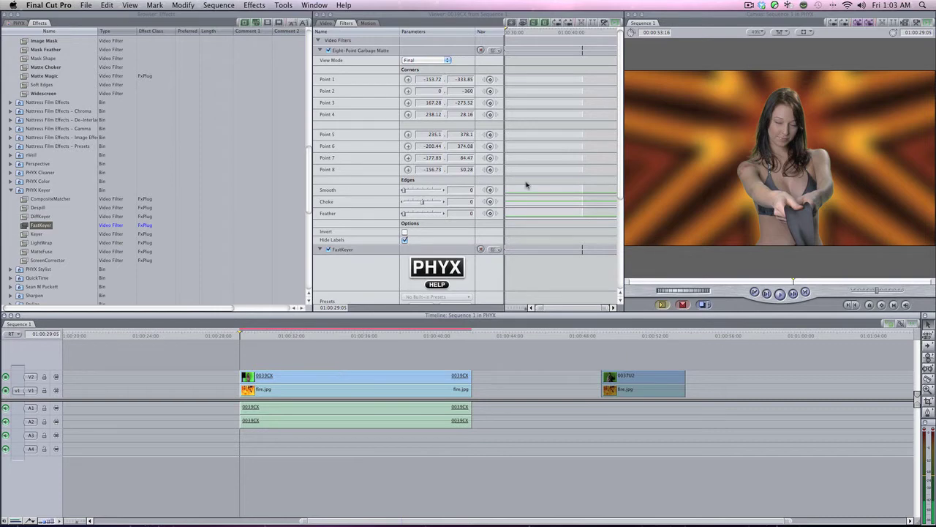
left_click_drag(620, 194, 620, 282)
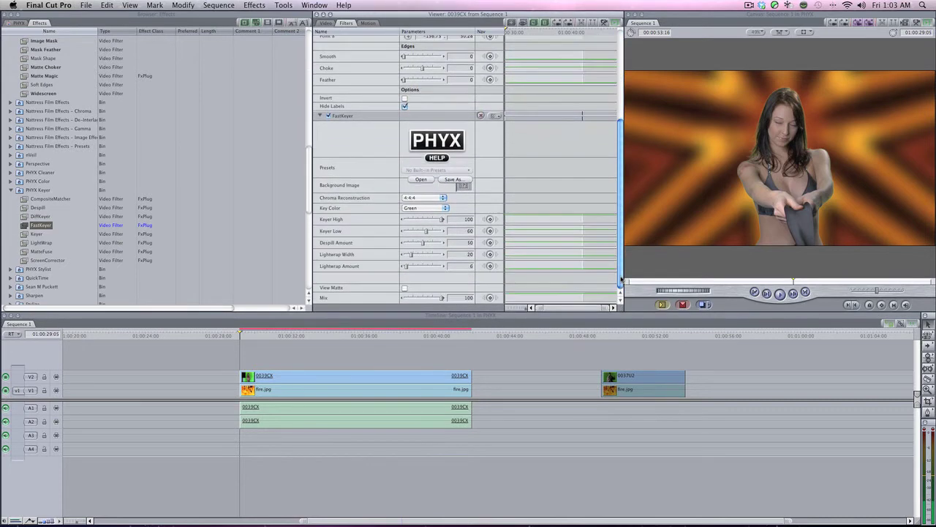
Open FastKeyer's PHYX help page in Chrome and read down to the Lightwrap settings.
left_click(429, 137)
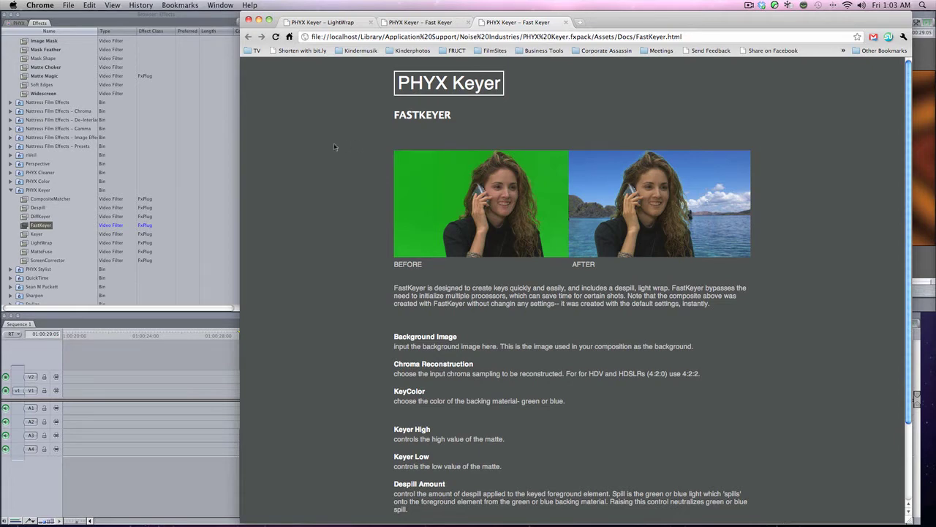
scroll(335, 147, "down", 2)
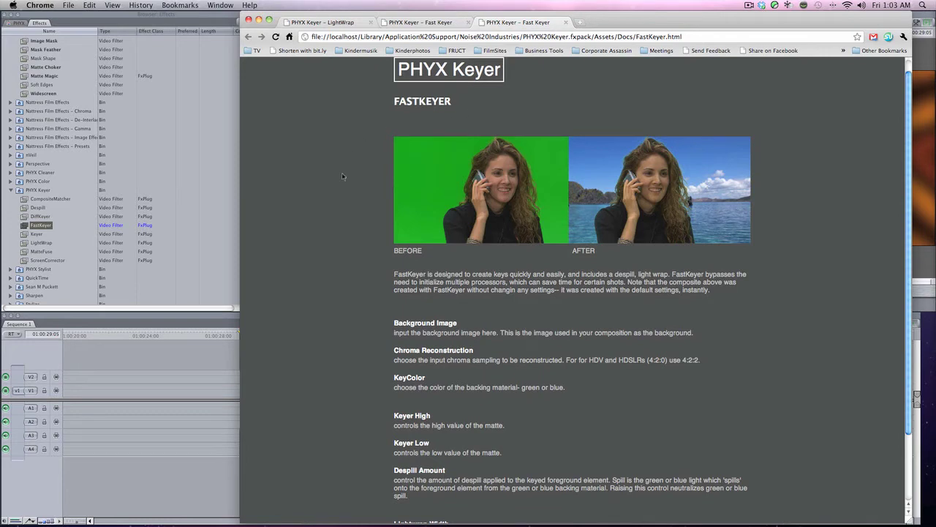
scroll(342, 175, "down", 6)
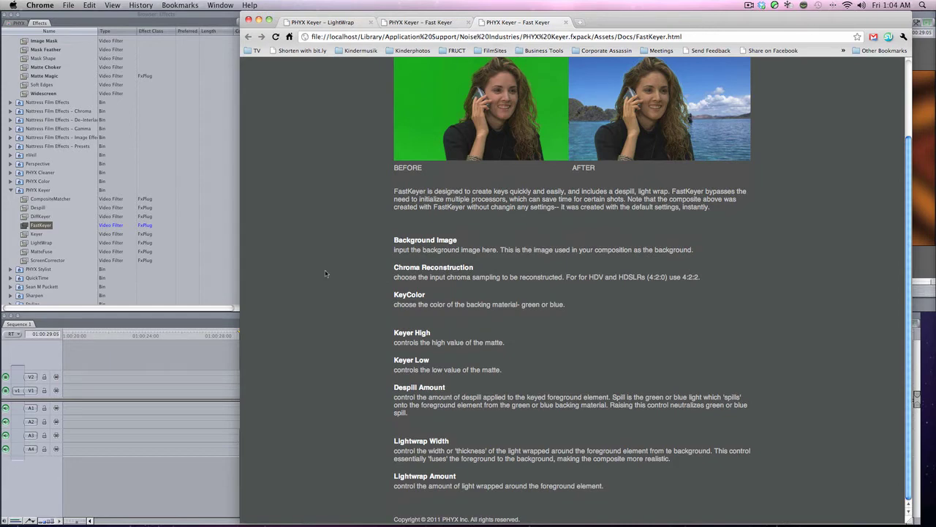
Back in Final Cut Pro, set FastKeyer's Chroma Reconstruction to 4:2:2.
key("super+Tab")
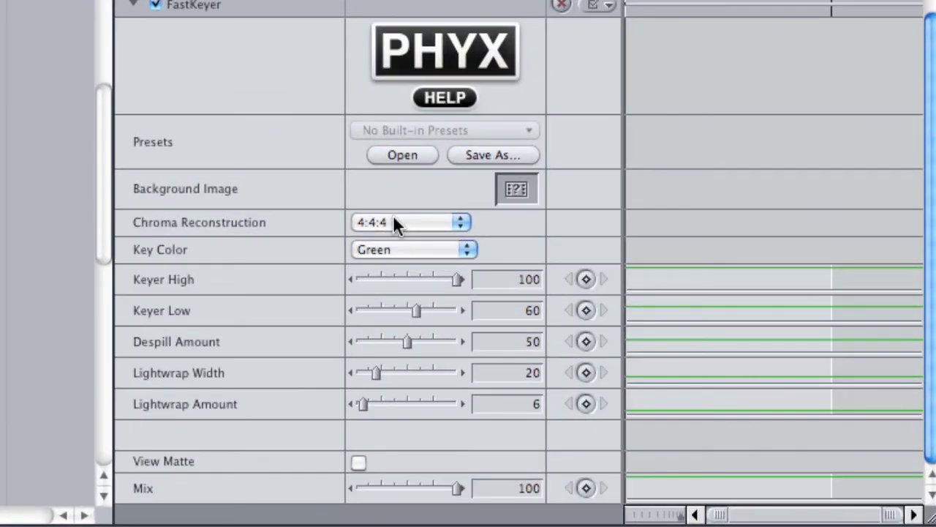
left_click(418, 198)
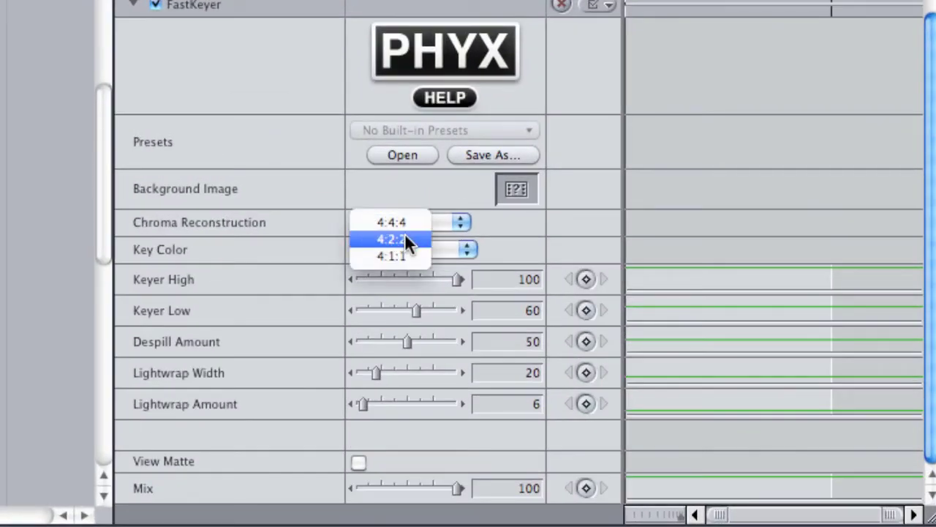
left_click(418, 239)
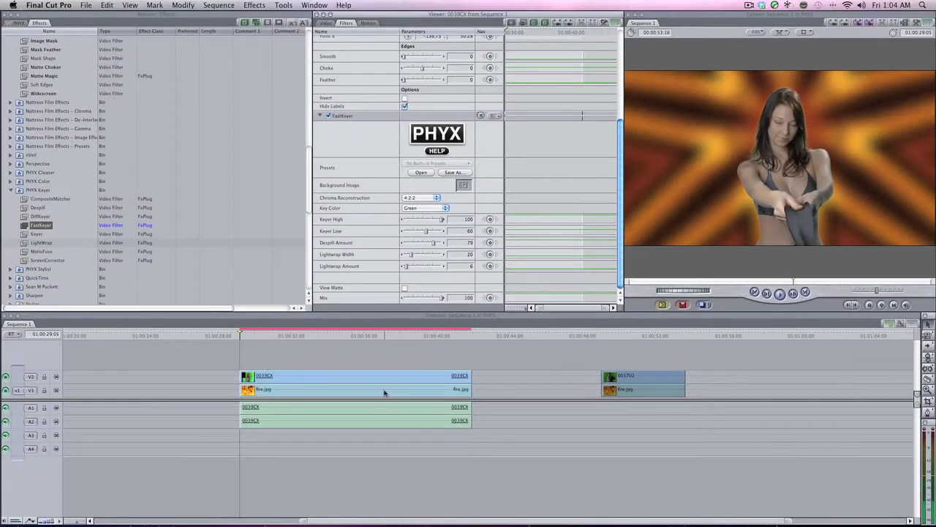
Use fire.jpg as FastKeyer's background image, then switch FastKeyer off and collapse it.
left_click(385, 393)
left_click_drag(384, 393, 464, 188)
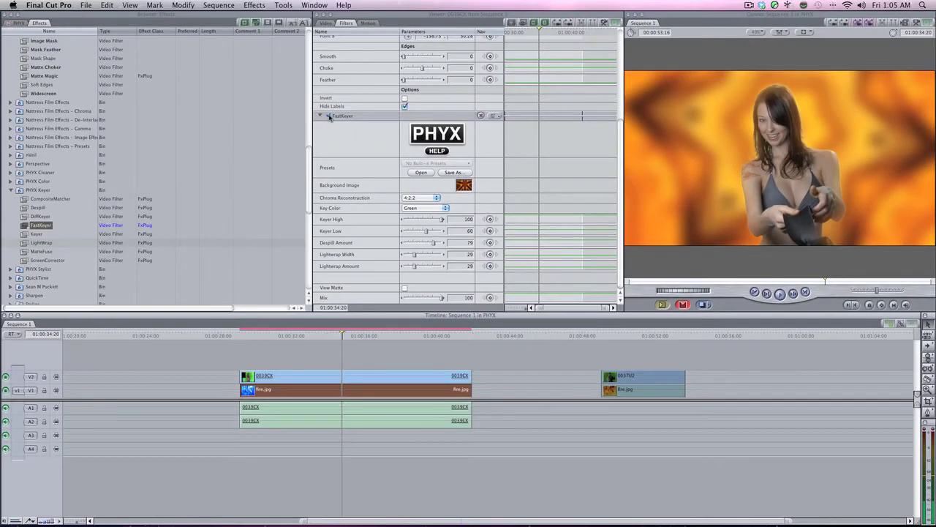
left_click(330, 116)
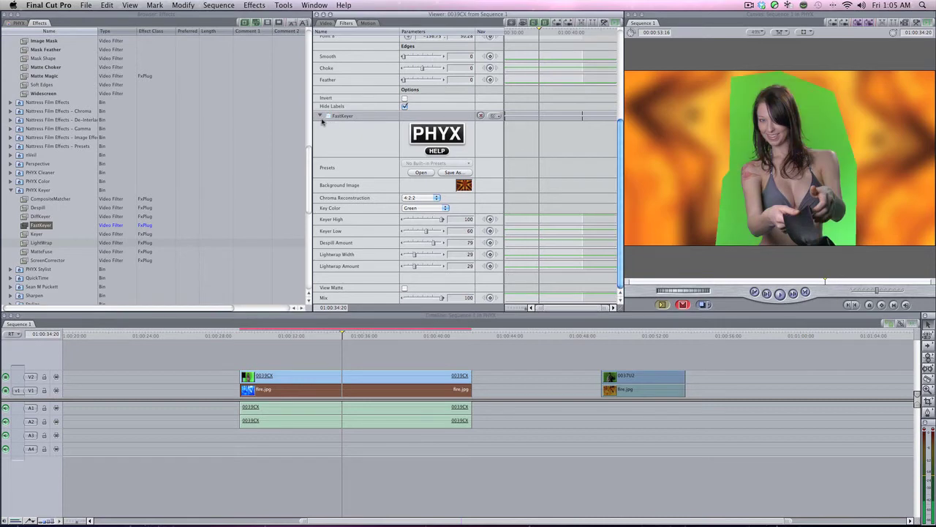
left_click(321, 116)
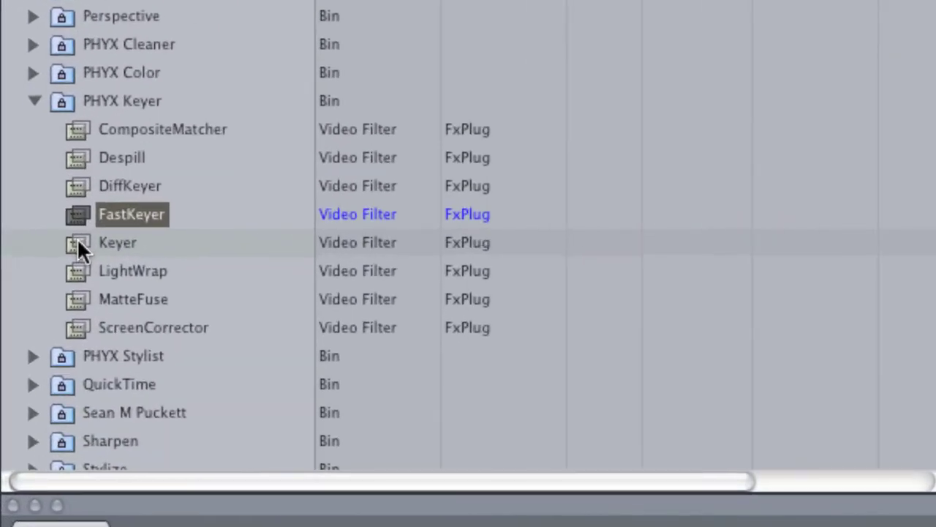
left_click(23, 234)
Add the PHYX Keyer to the green-screen clip with Chroma Reconstruction 4:2:2.
left_click_drag(77, 238, 247, 349)
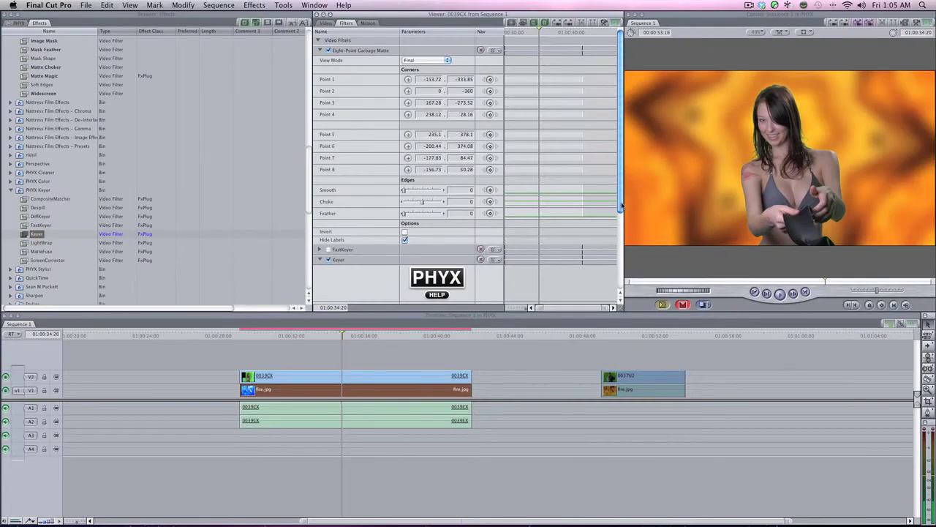
scroll(620, 233, "down", 2)
scroll(620, 233, "down", 5)
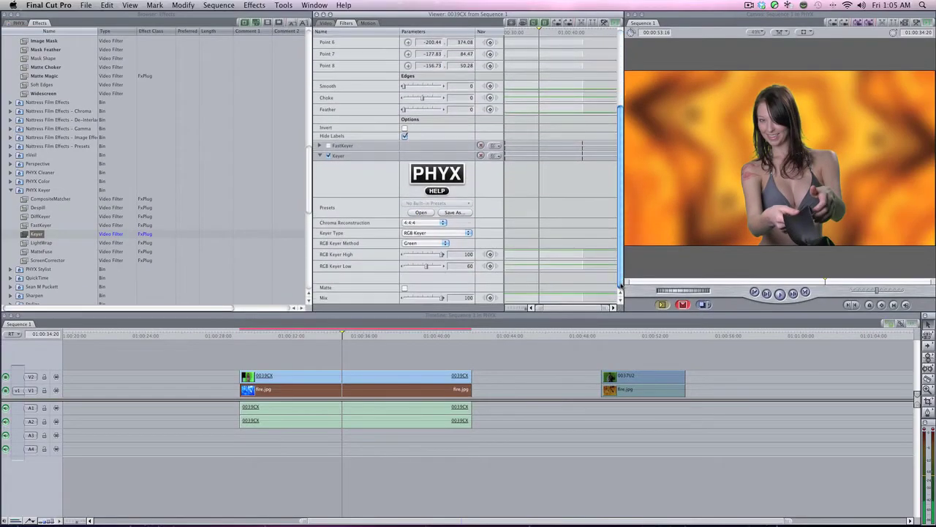
left_click(422, 222)
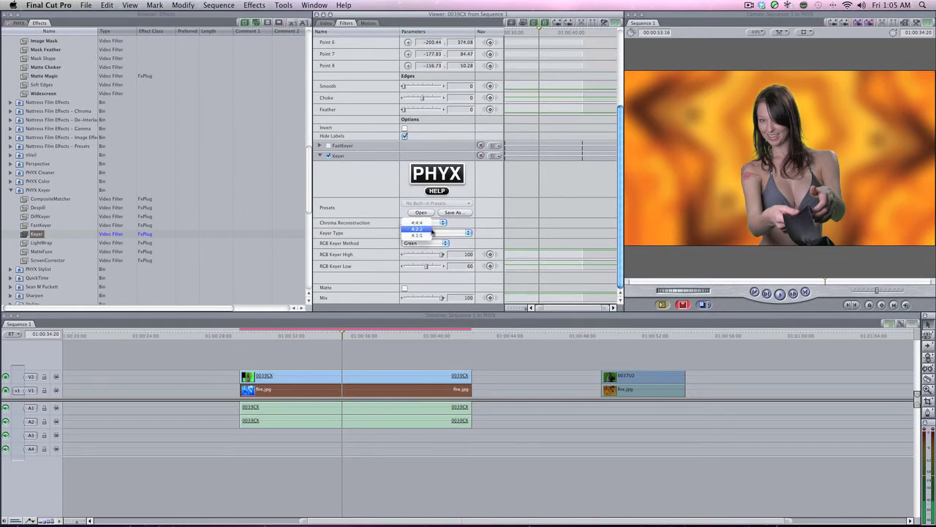
left_click(417, 229)
Compare YUV and Channel keyers, settle on RGB Keyer, and check the matte view.
left_click(438, 233)
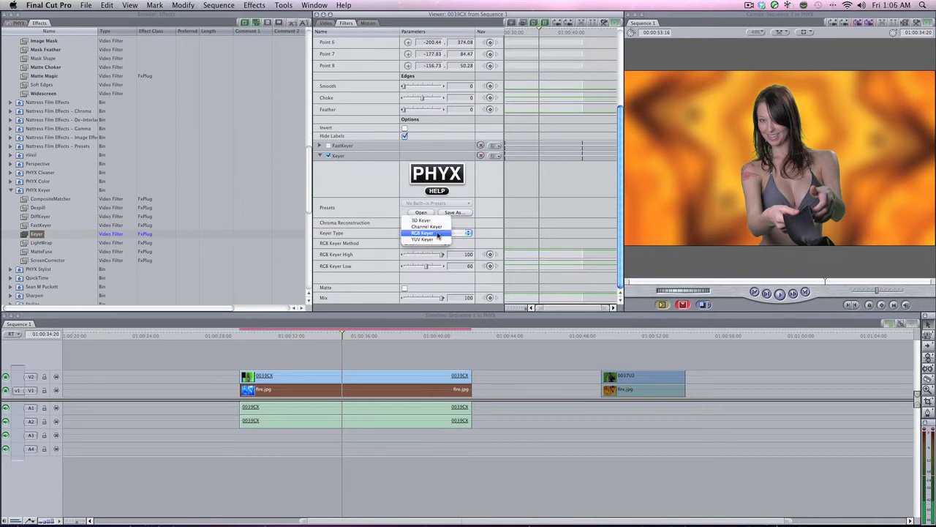
left_click(430, 240)
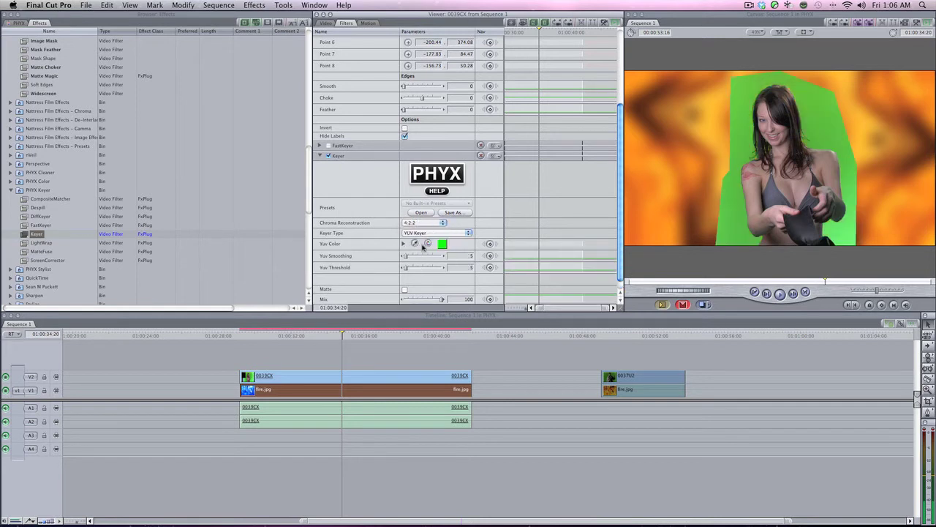
left_click(415, 244)
left_click(428, 232)
left_click(432, 221)
left_click(433, 234)
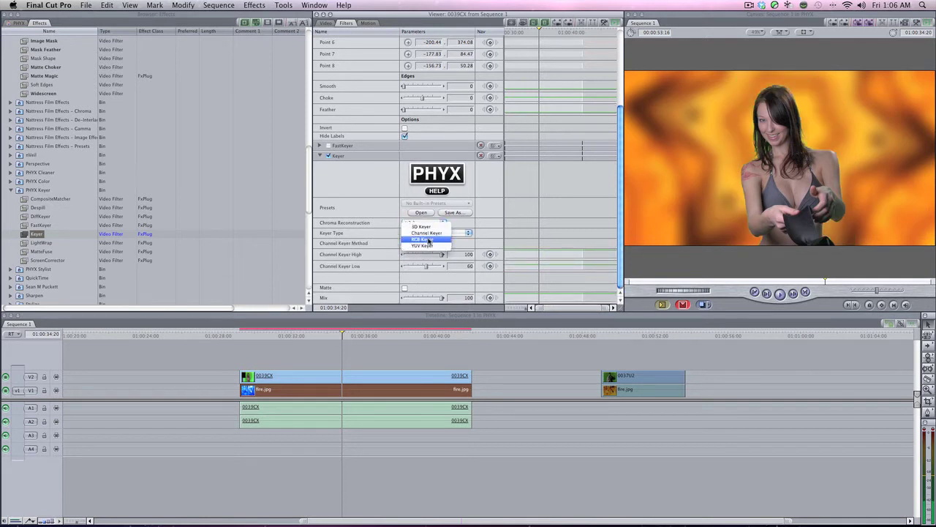
left_click(429, 239)
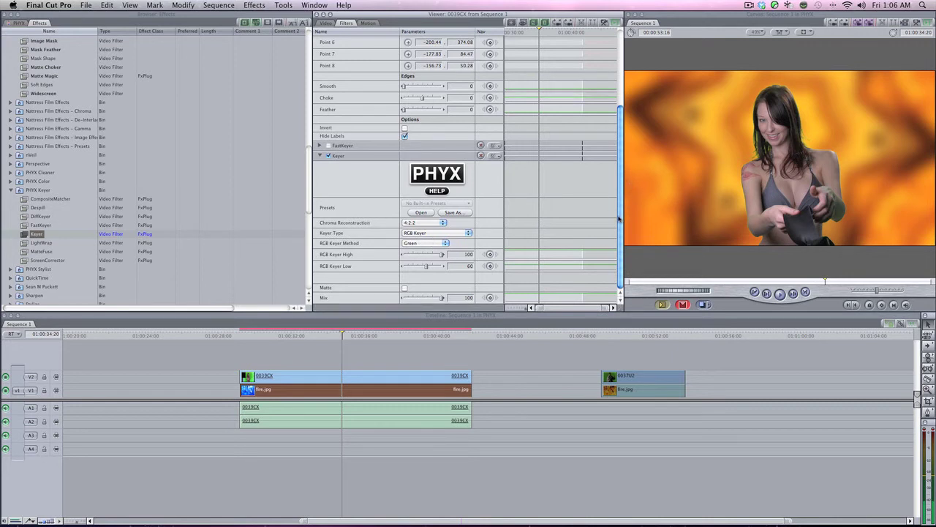
left_click(404, 289)
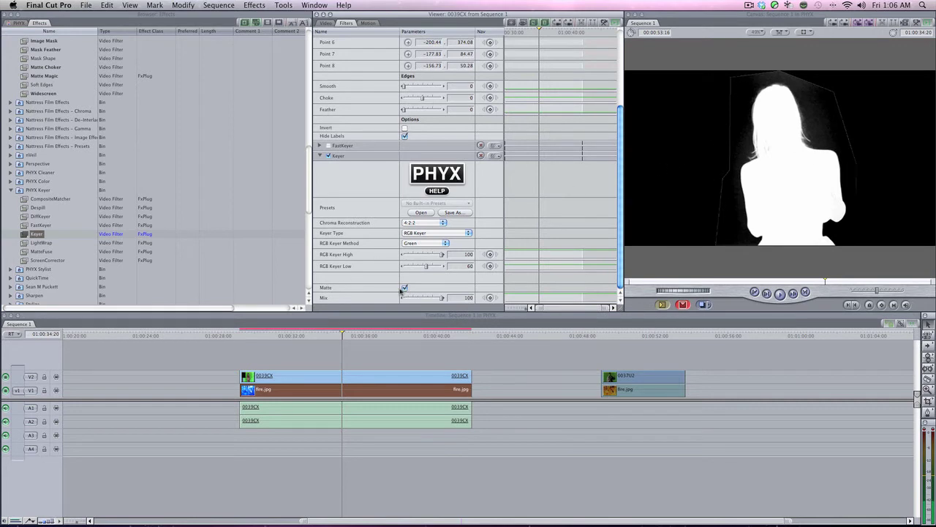
left_click(404, 288)
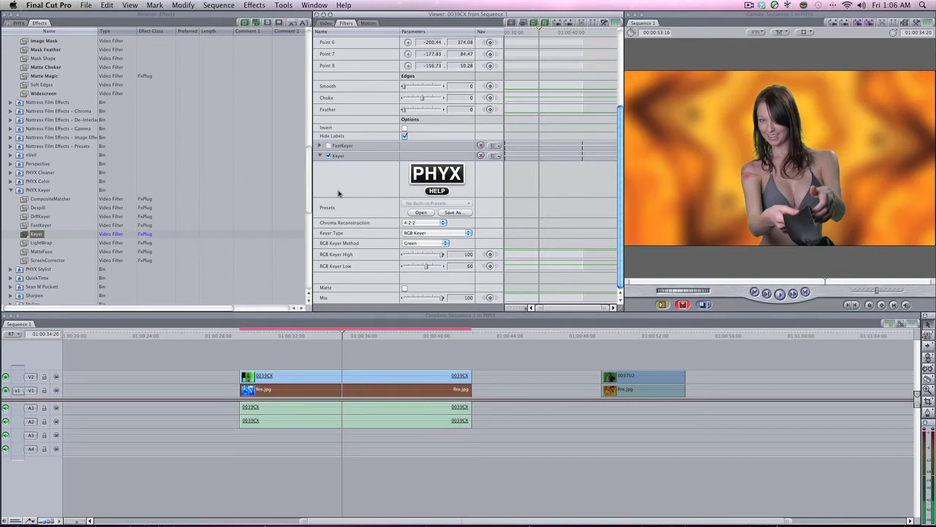
Collapse the Keyer and add Despill to the clip with Despill Edges enabled.
left_click(321, 155)
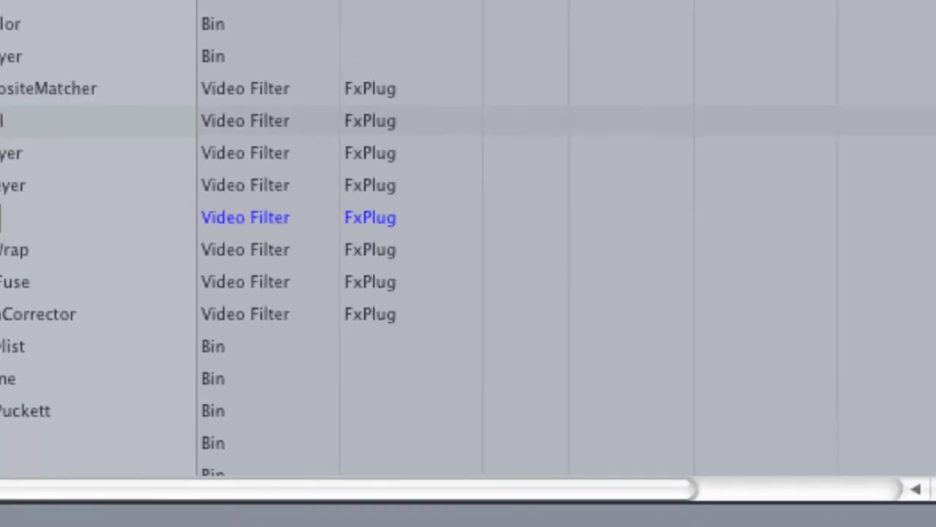
left_click_drag(14, 121, 287, 359)
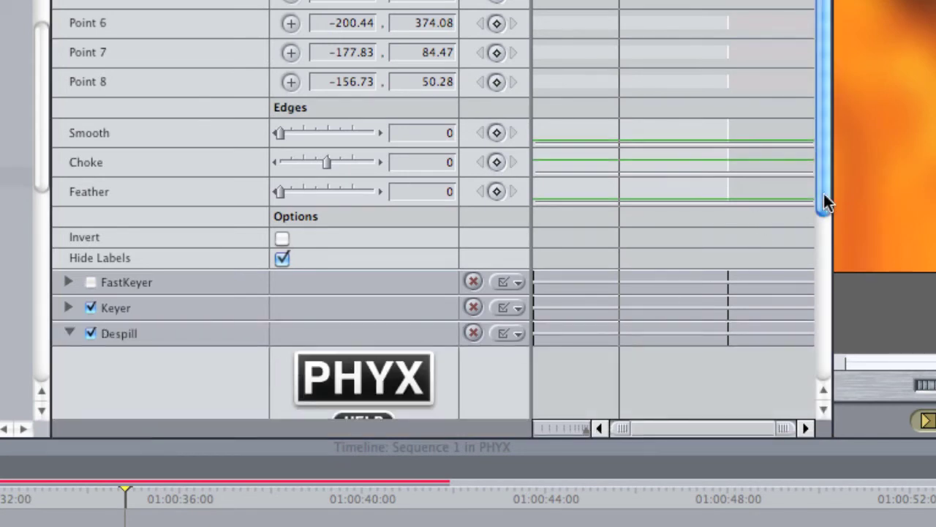
left_click_drag(824, 197, 809, 438)
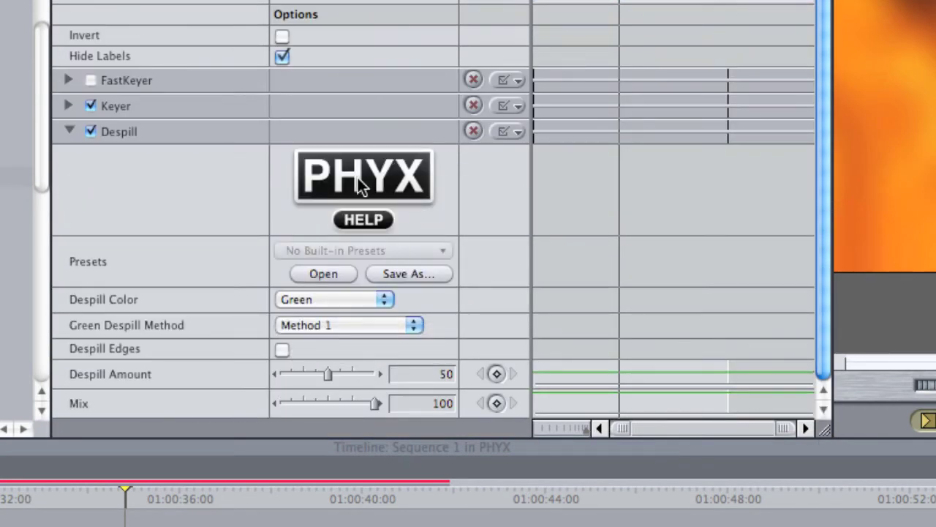
left_click(281, 349)
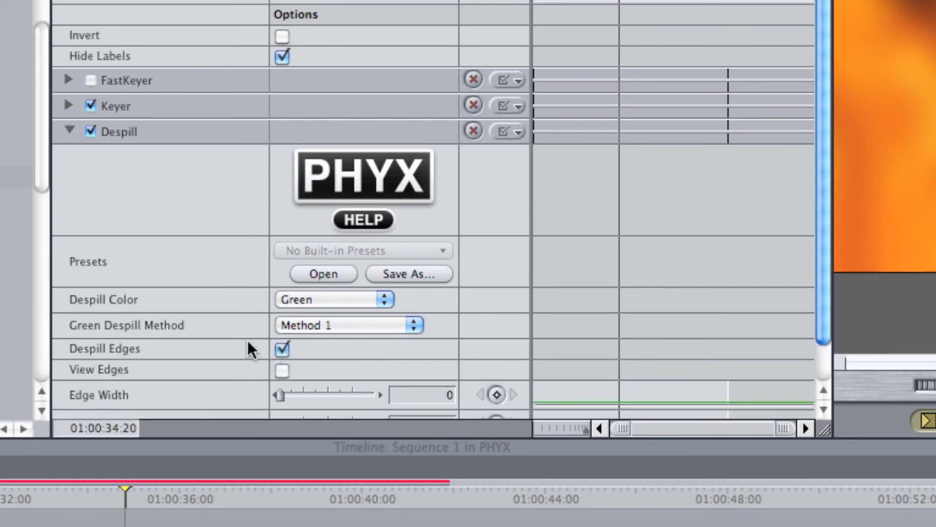
Set Green Despill Method to Method 1 after trying Method 2, then open Despill's help.
left_click(348, 318)
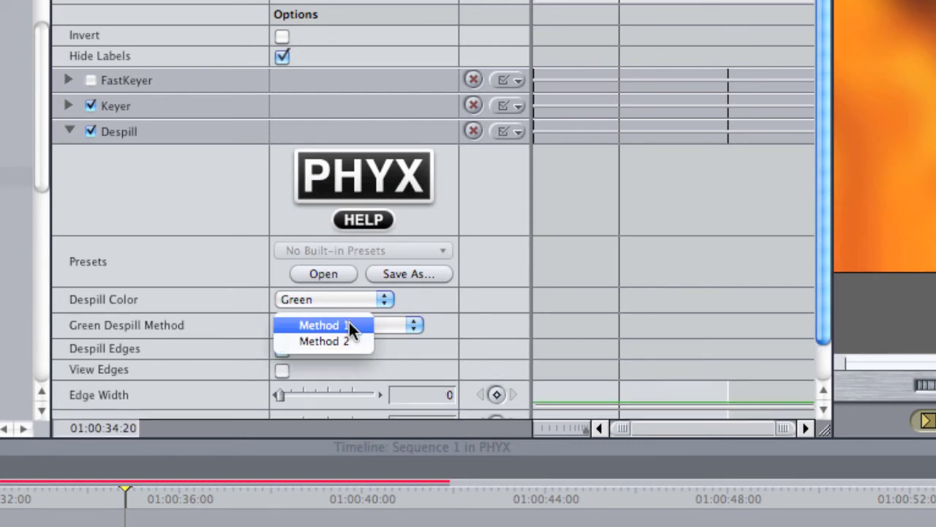
left_click(347, 339)
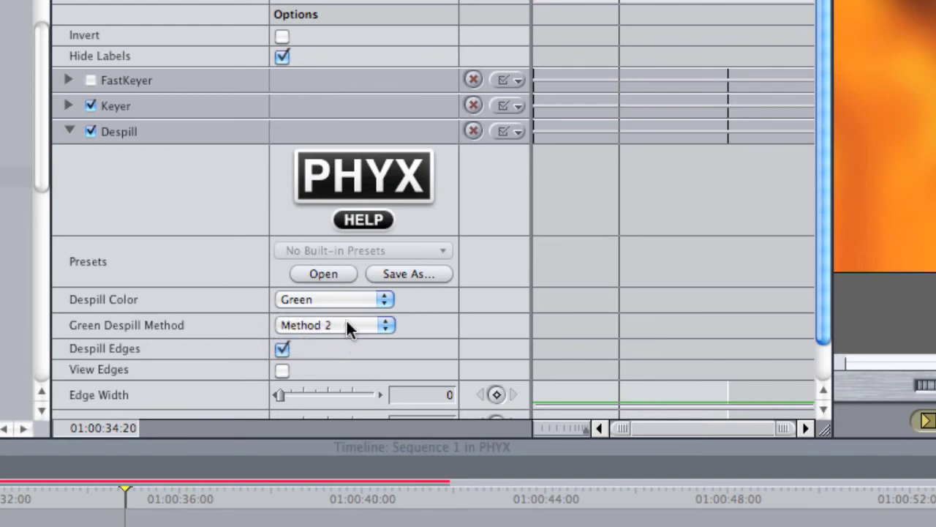
left_click(346, 318)
left_click(345, 308)
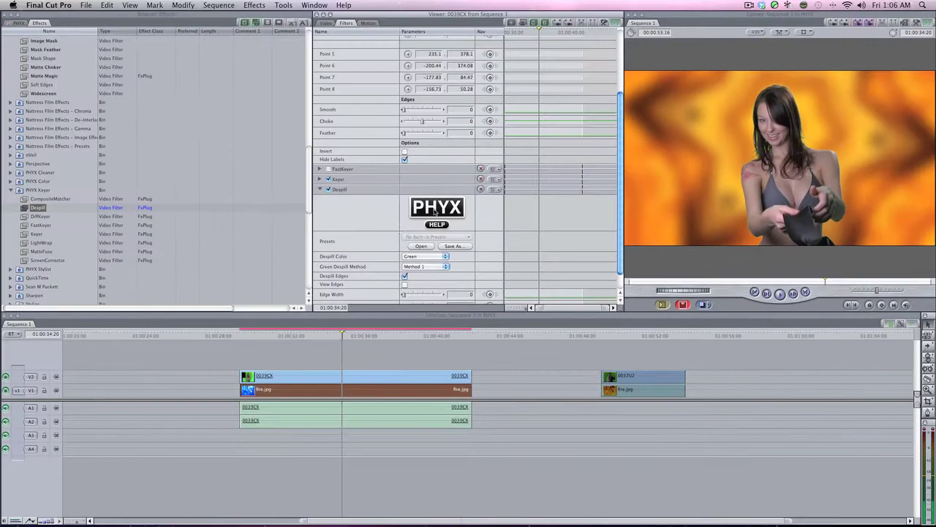
left_click(370, 191)
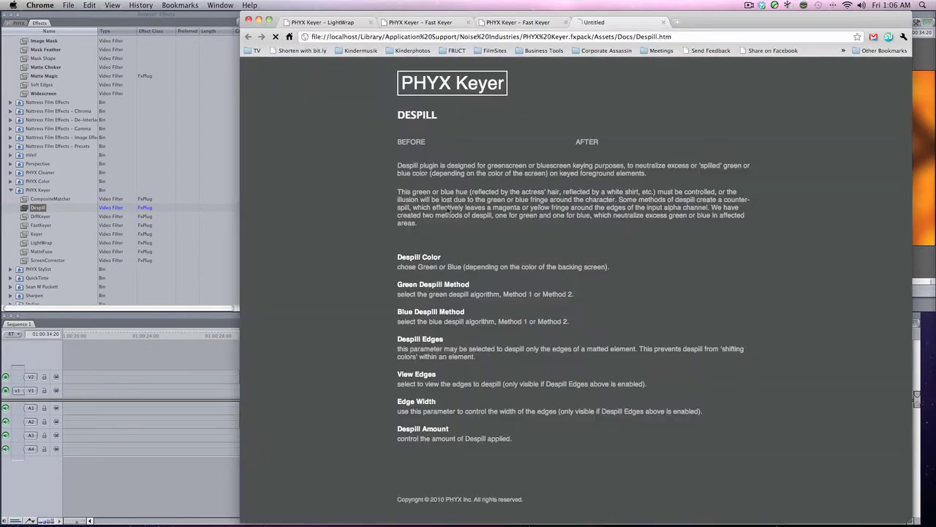
Read the Despill help page in Chrome and return to Final Cut Pro.
scroll(352, 370, "down", 3)
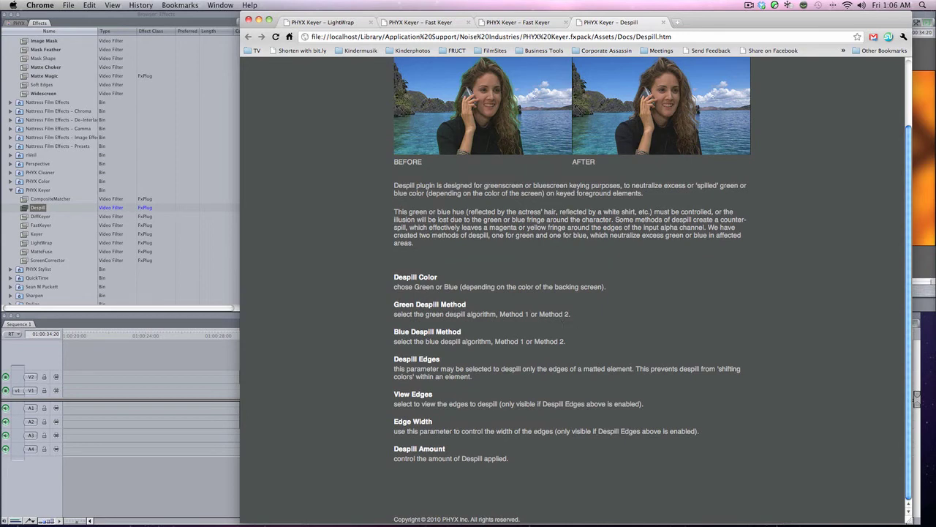
key("super+Tab")
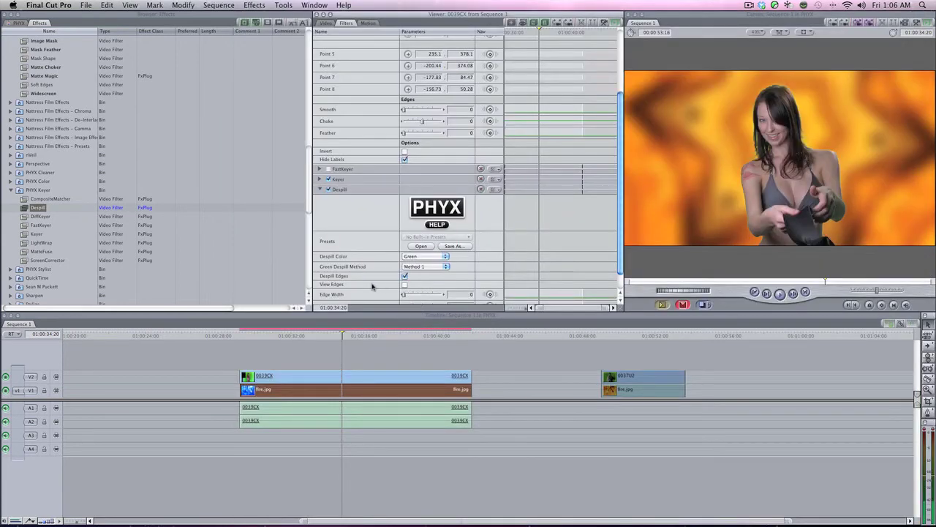
Widen the Despill Edge Width to 65 and inspect the woman's cleaned edges.
left_click_drag(406, 295, 412, 296)
left_click_drag(621, 270, 621, 287)
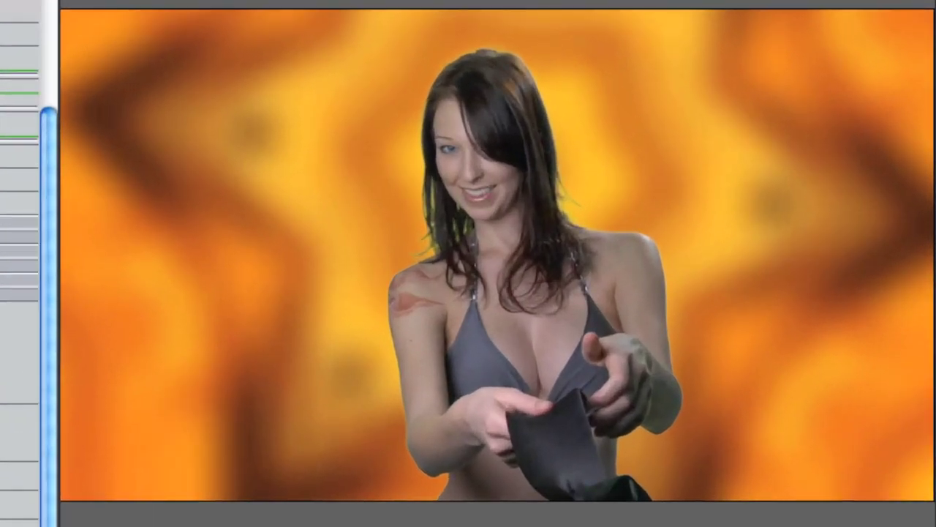
scroll(30, 314, "up", 5)
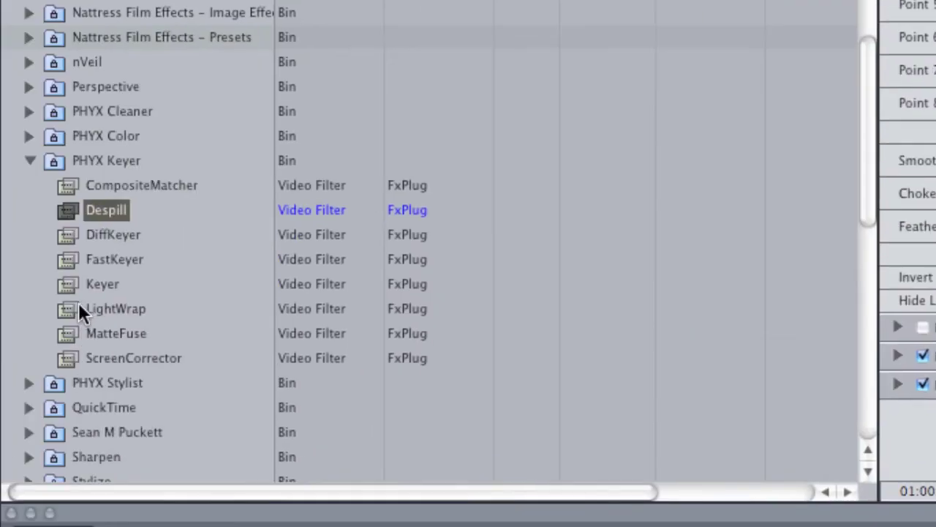
Apply LightWrap to clip 0019CX using fire.jpg as Background Image, with Background Blur 49.
left_click_drag(66, 308, 702, 439)
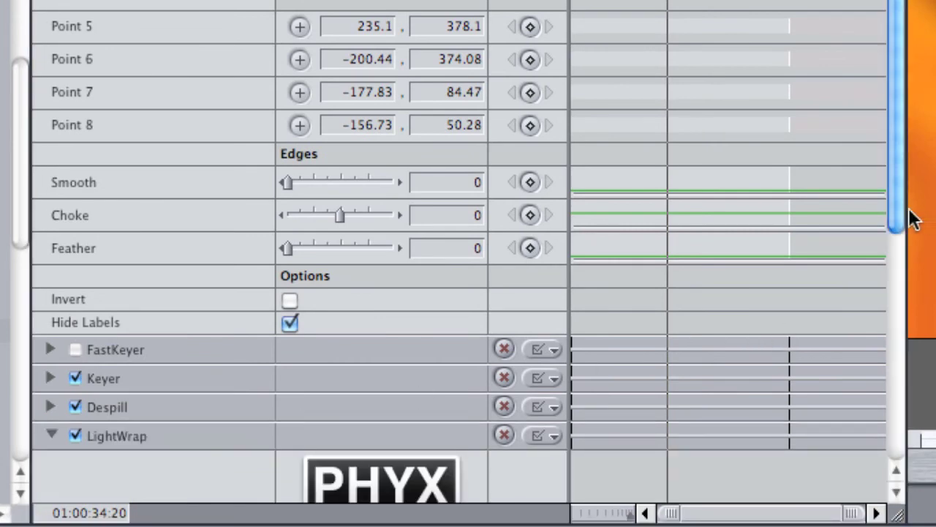
left_click_drag(893, 227, 892, 454)
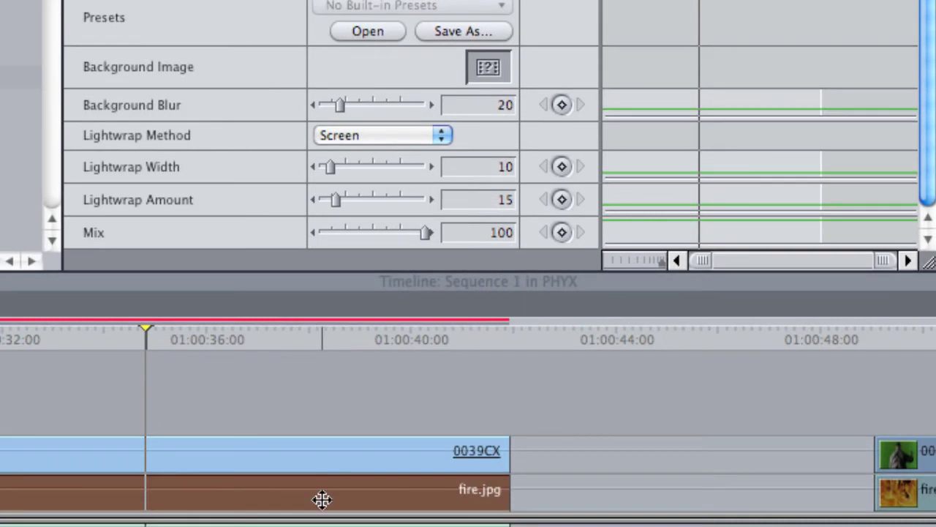
left_click_drag(322, 499, 476, 69)
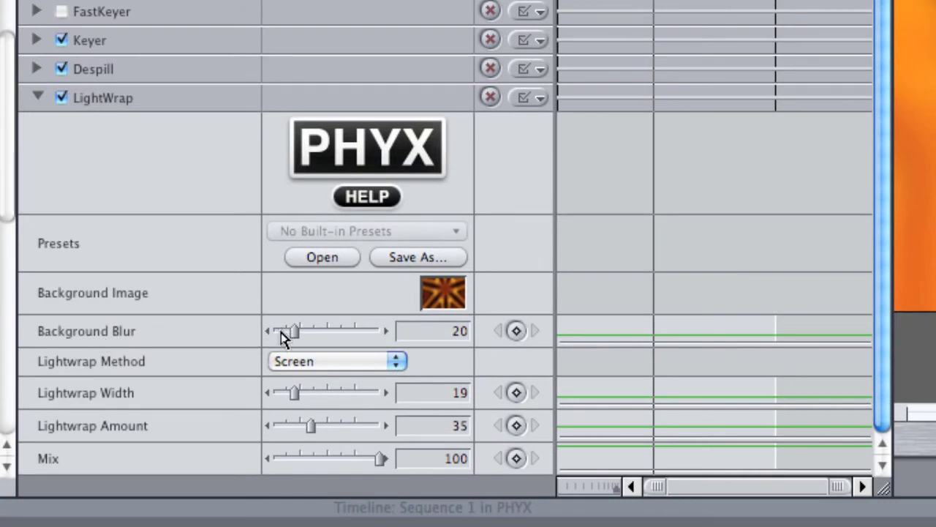
left_click_drag(281, 331, 279, 330)
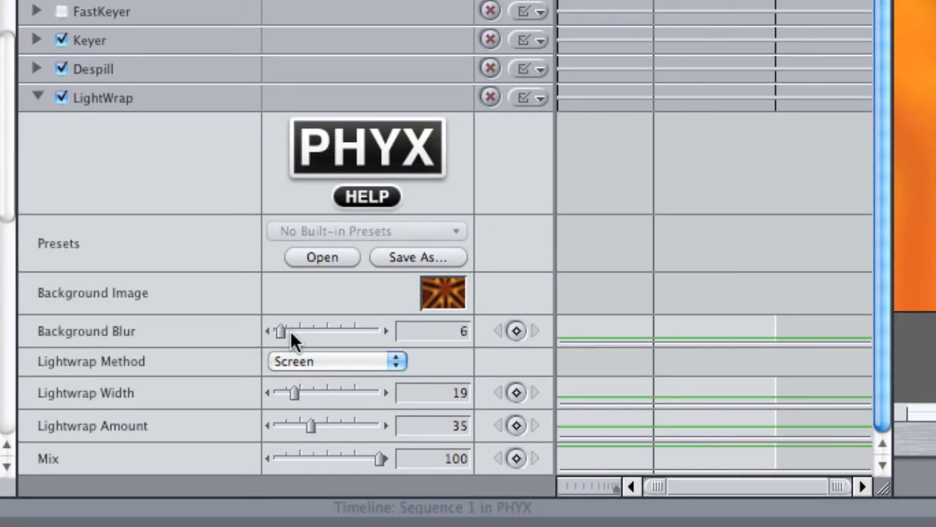
left_click(327, 333)
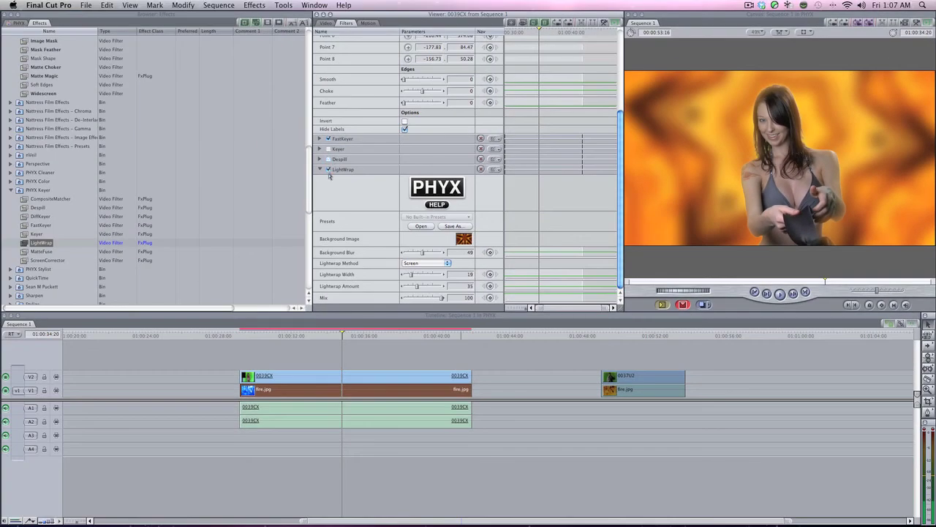
Fold up the LightWrap controls and put the playhead at 01:00:29:05, where clip 0019CX begins.
left_click(320, 169)
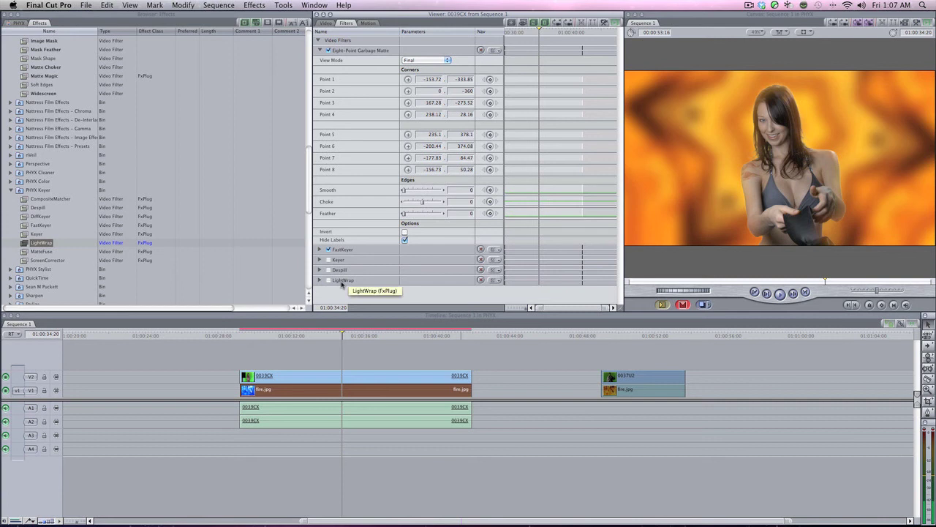
left_click(253, 335)
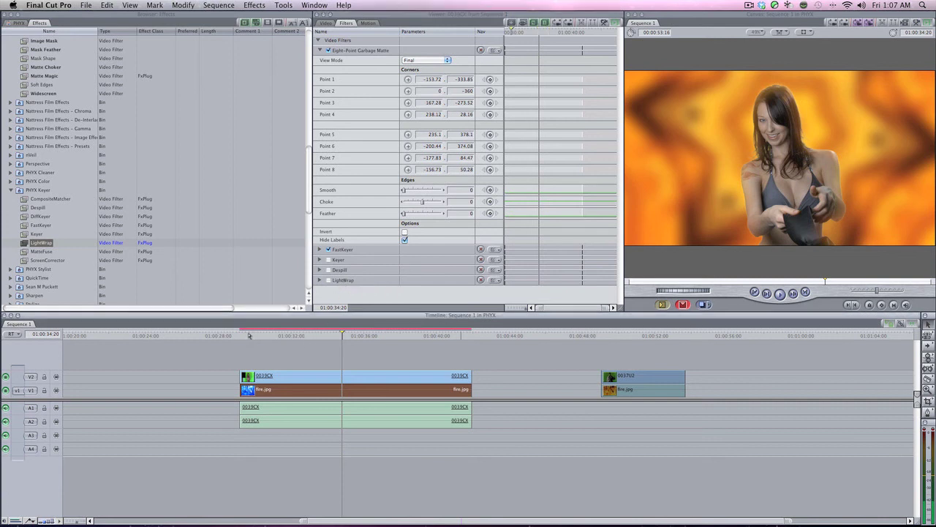
left_click(243, 334)
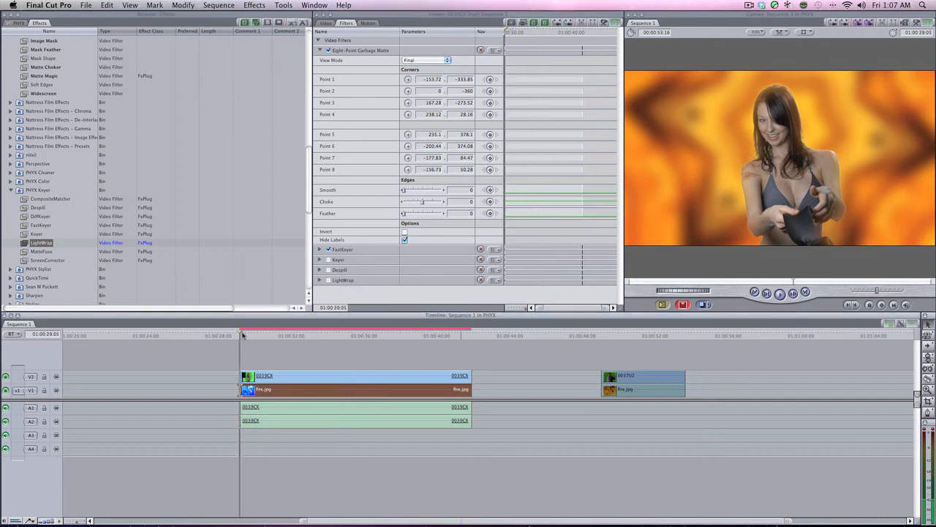